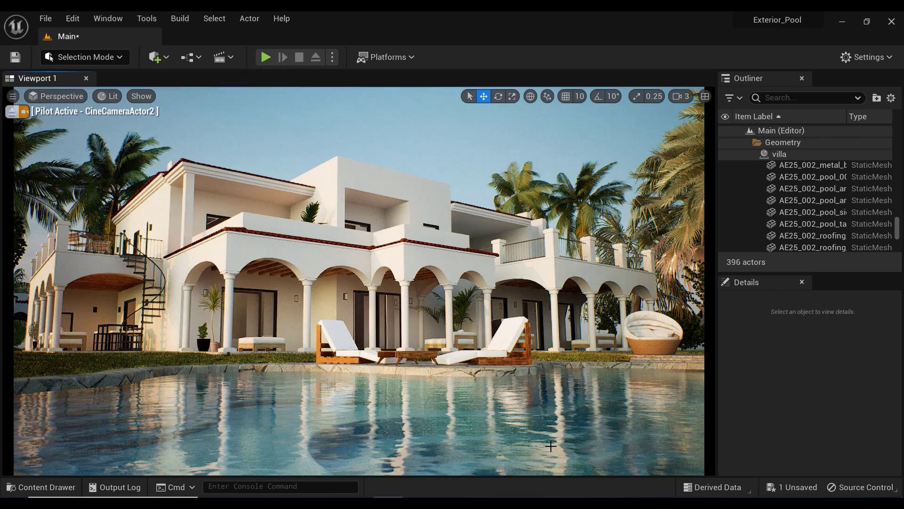
Step: Select the pool's water surface and assign the MI_Pool_01 material instance to its Element 0 slot
left_click(750, 142)
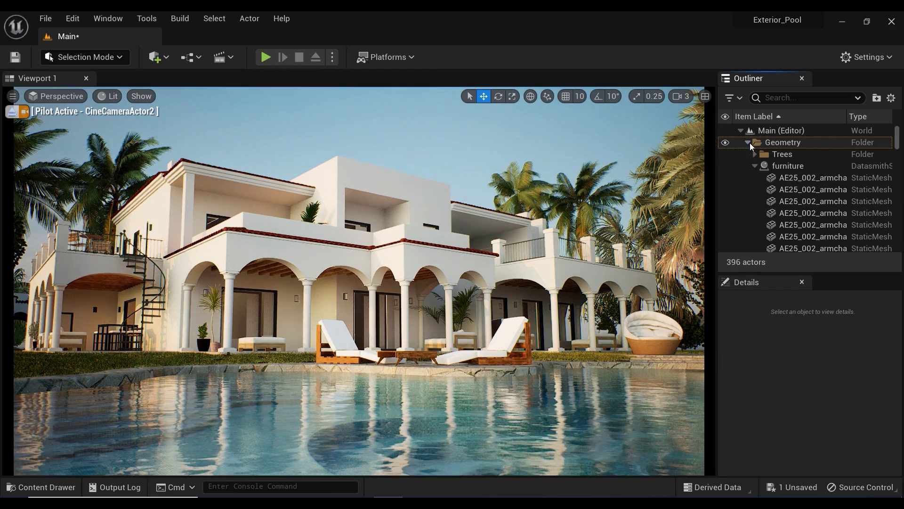
left_click(750, 143)
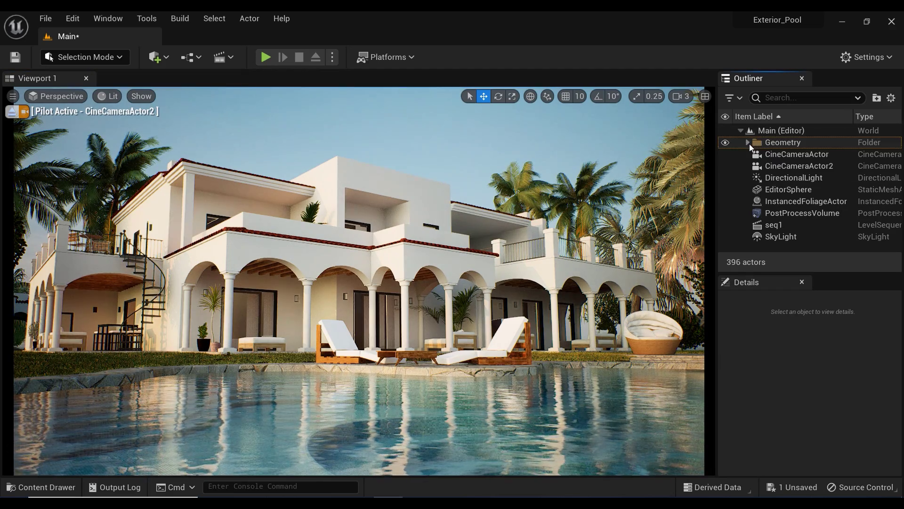
left_click(435, 414)
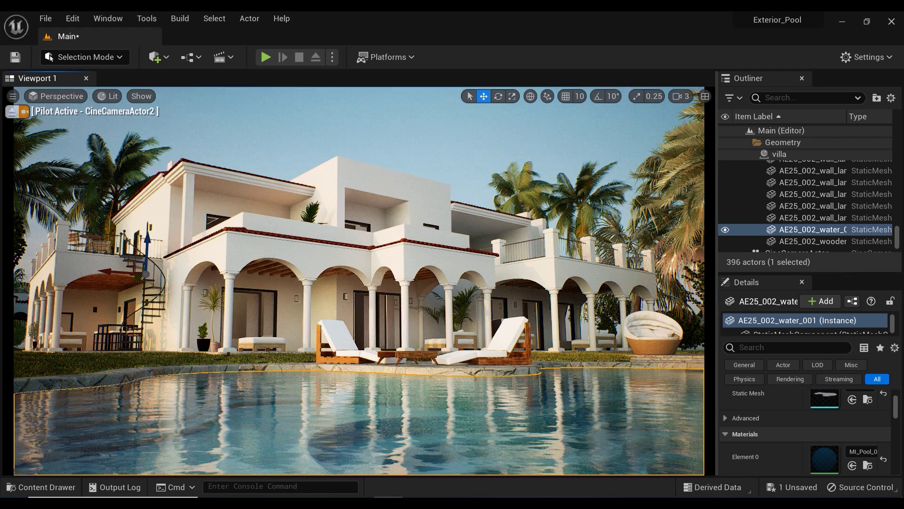
left_click(870, 451)
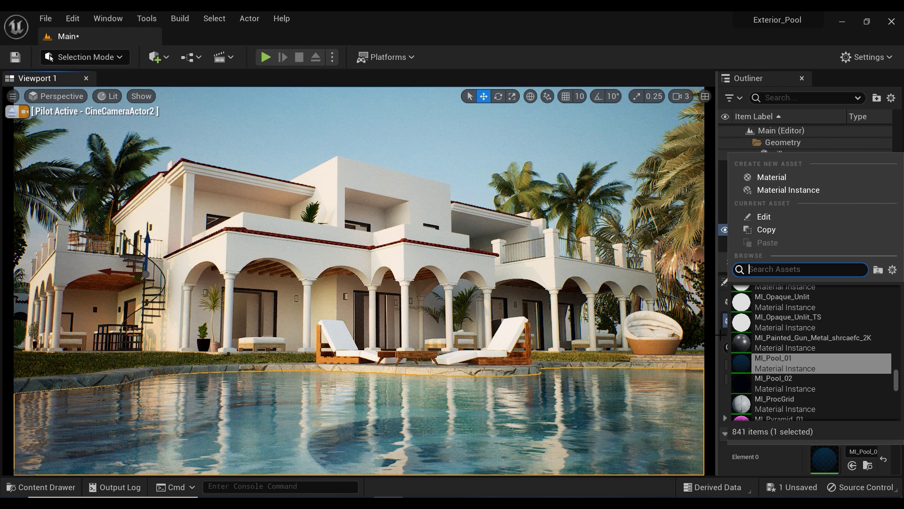
mouse_move(783, 370)
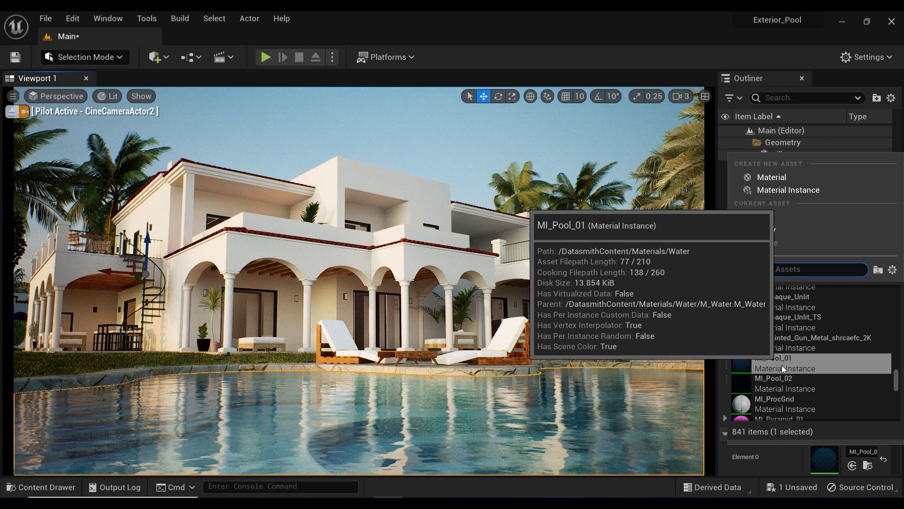
left_click(782, 365)
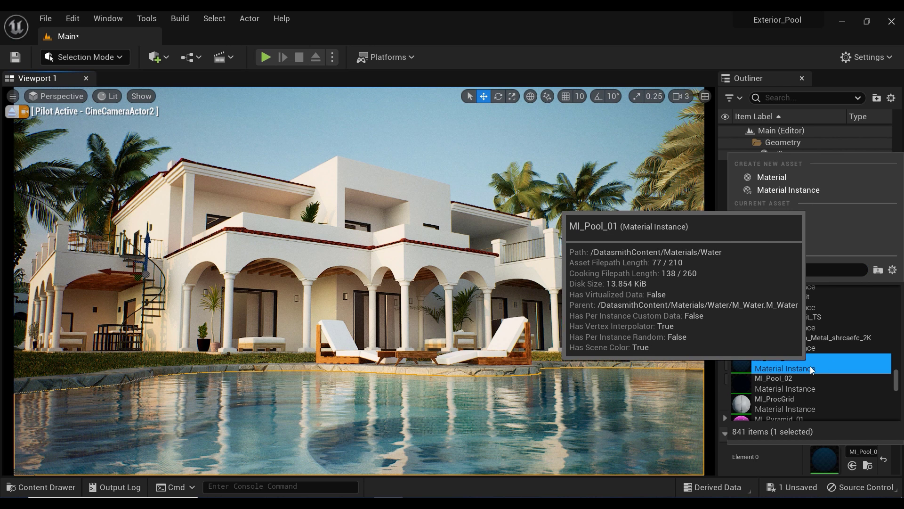
Step: Locate the MI_Pool_01 material instance in the Content Browser among the Datasmith Water materials
left_click(868, 465)
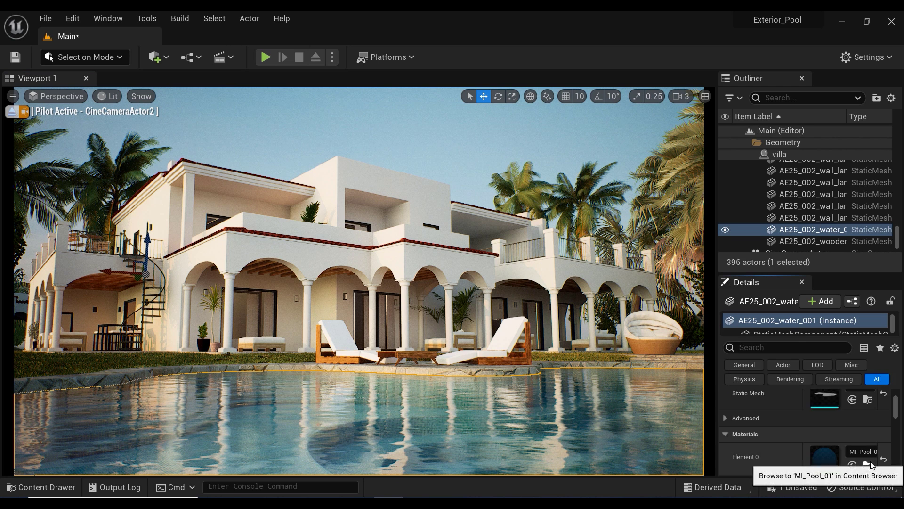
left_click(868, 466)
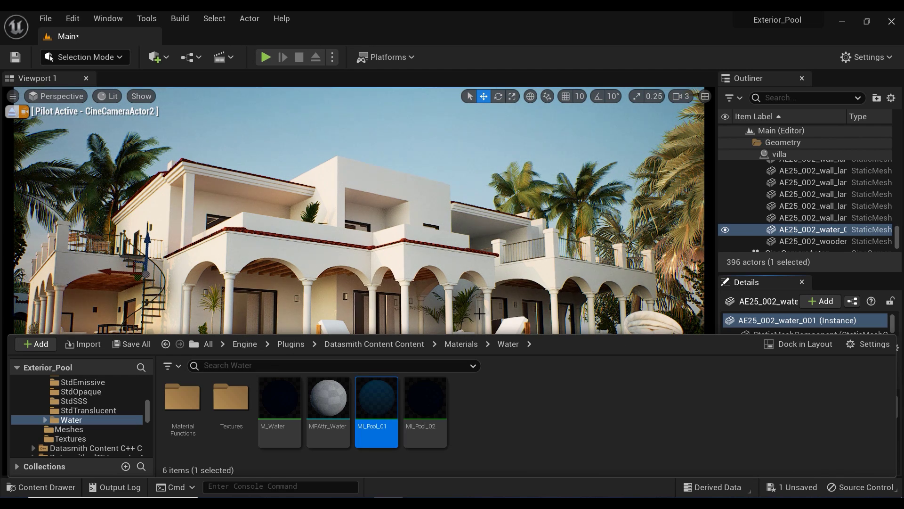
key("ctrl+space")
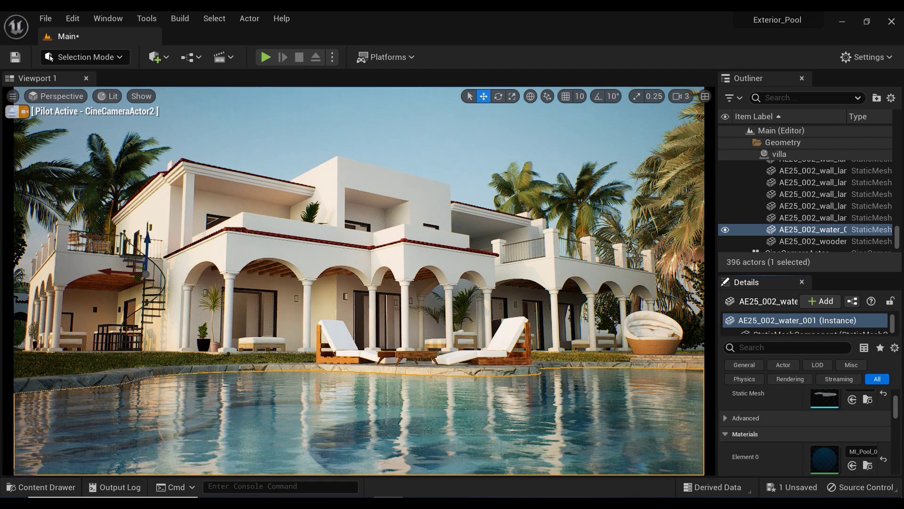
middle_click_drag(494, 404, 489, 412)
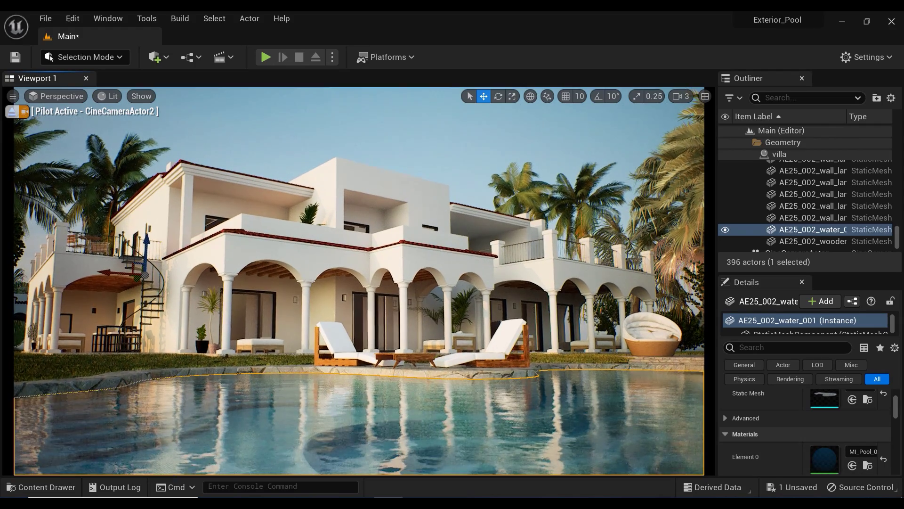
Step: Open the MI_Pool_01 material instance for editing, and widen and reposition its window beside the pool view
double_click(824, 464)
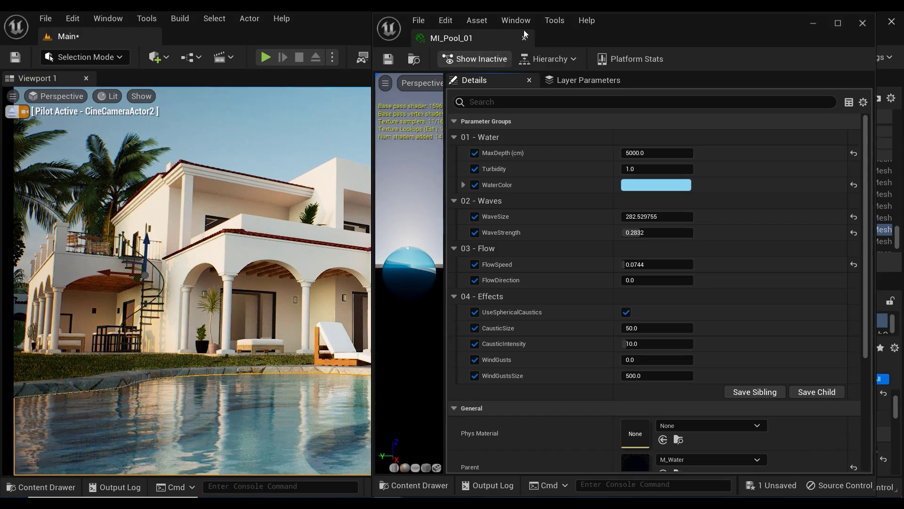
left_click_drag(592, 39, 614, 77)
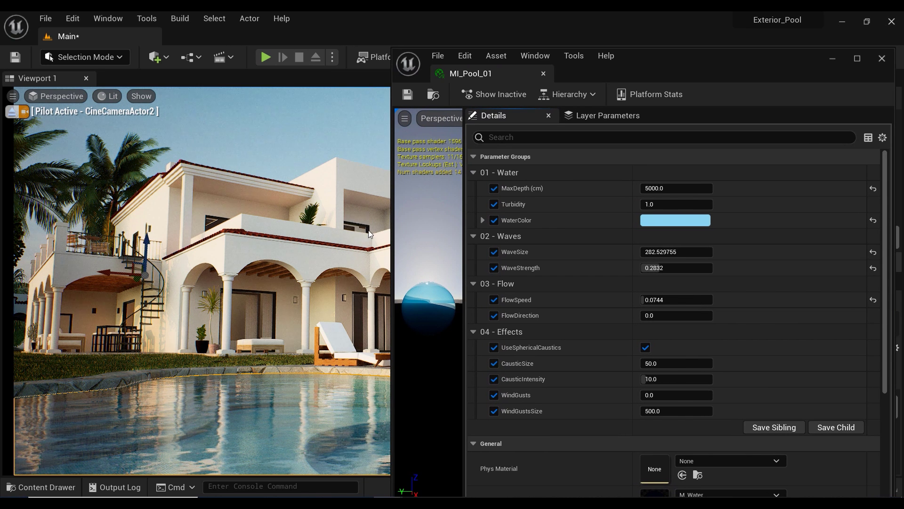
left_click_drag(393, 229, 329, 229)
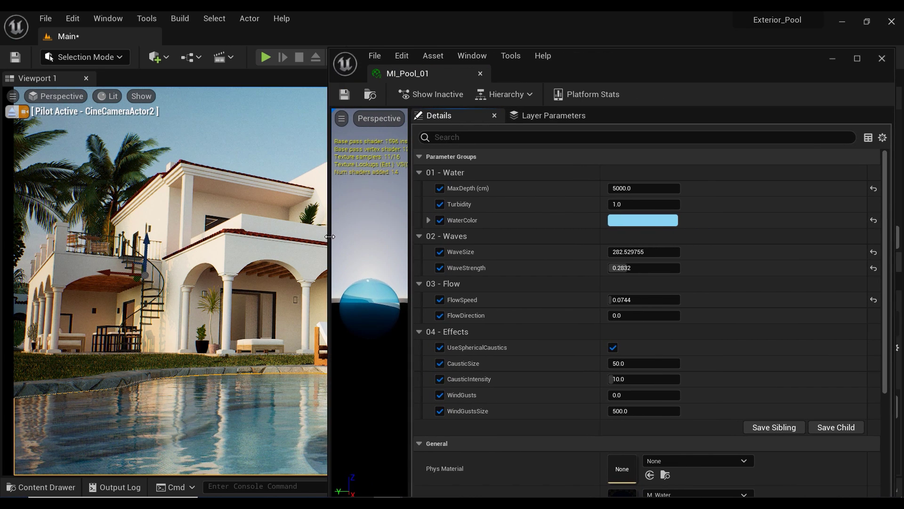
left_click_drag(626, 75, 834, 87)
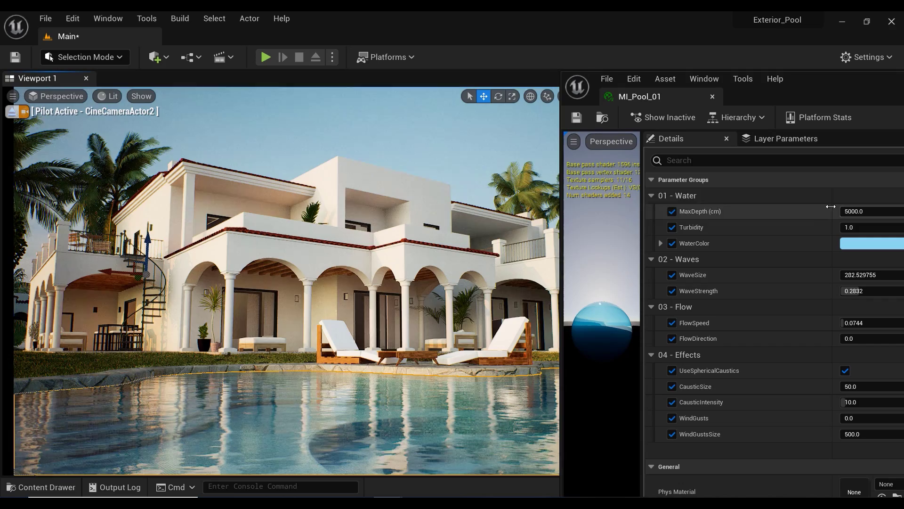
left_click_drag(831, 84, 775, 72)
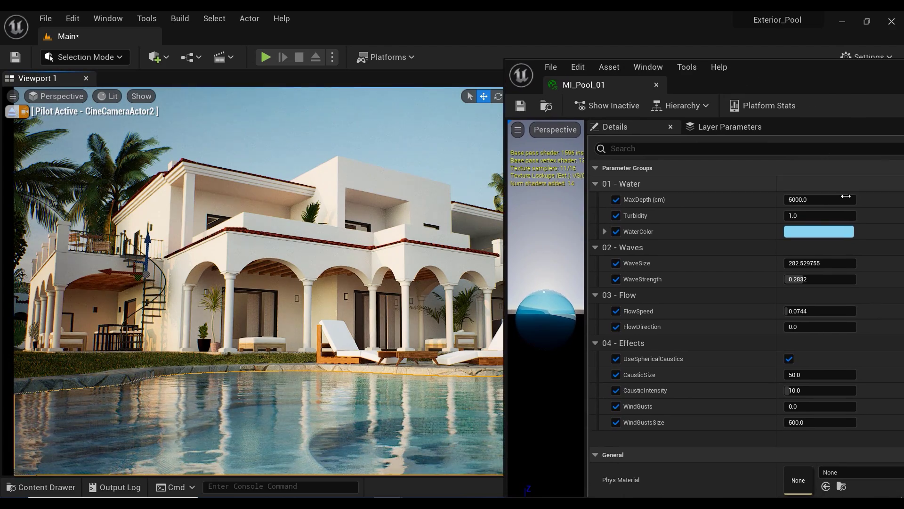
Step: Try the water's MaxDepth at about 116 cm, and set it to about 8532 cm
left_click_drag(845, 196, 785, 199)
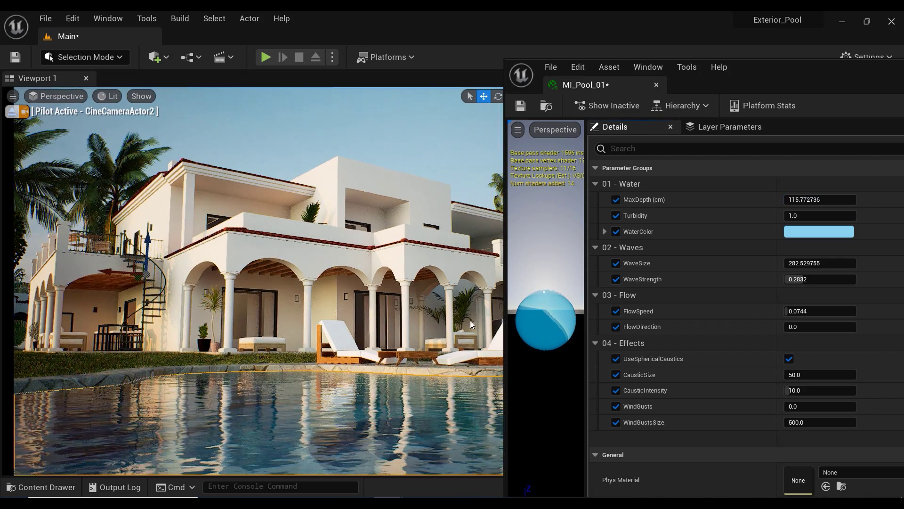
right_click_drag(258, 280, 344, 332)
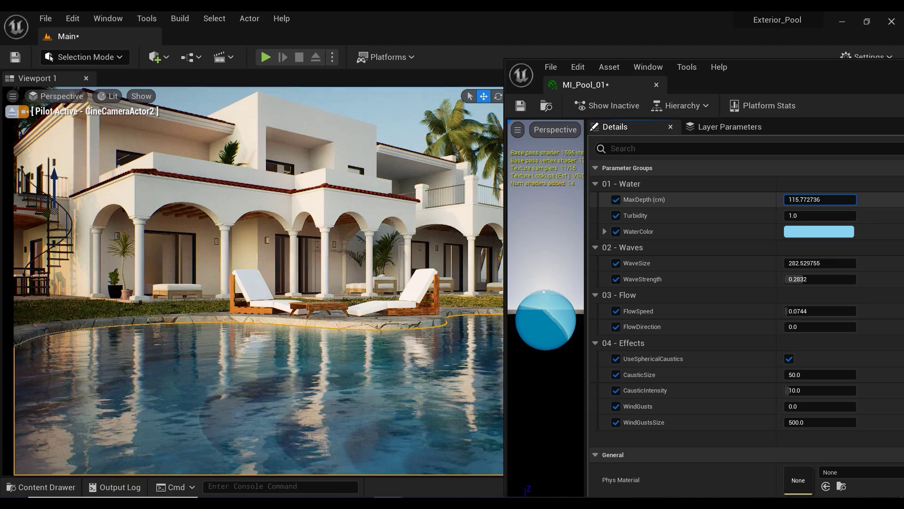
left_click_drag(795, 199, 814, 205)
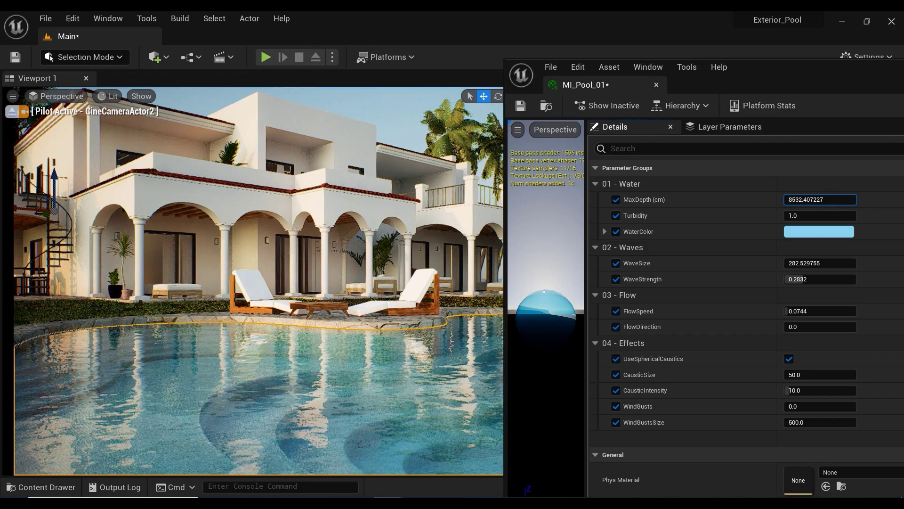
middle_click_drag(241, 295, 253, 298)
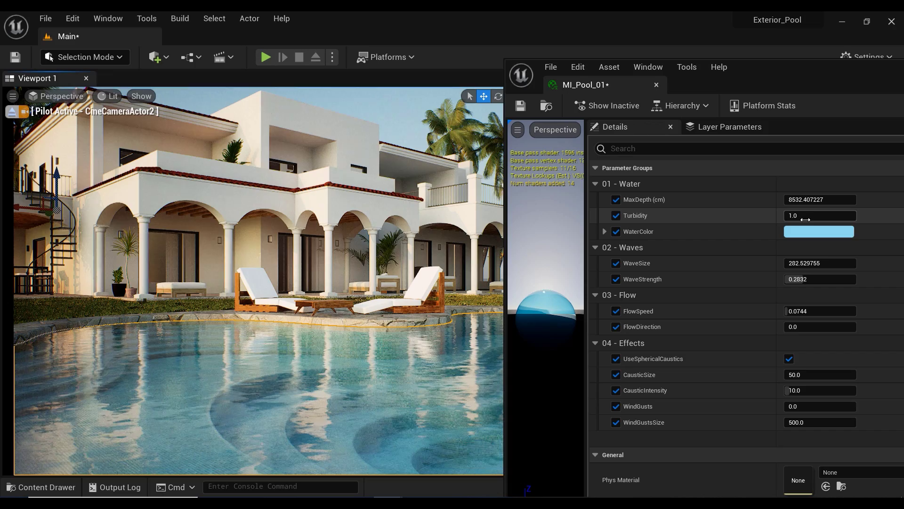
Step: Try a Turbidity of about 54.56 on the pool water, and reset it to 1
mouse_move(811, 220)
left_mouse_down()
mouse_move(791, 220)
mouse_move(843, 217)
mouse_move(792, 217)
mouse_move(812, 215)
left_mouse_up()
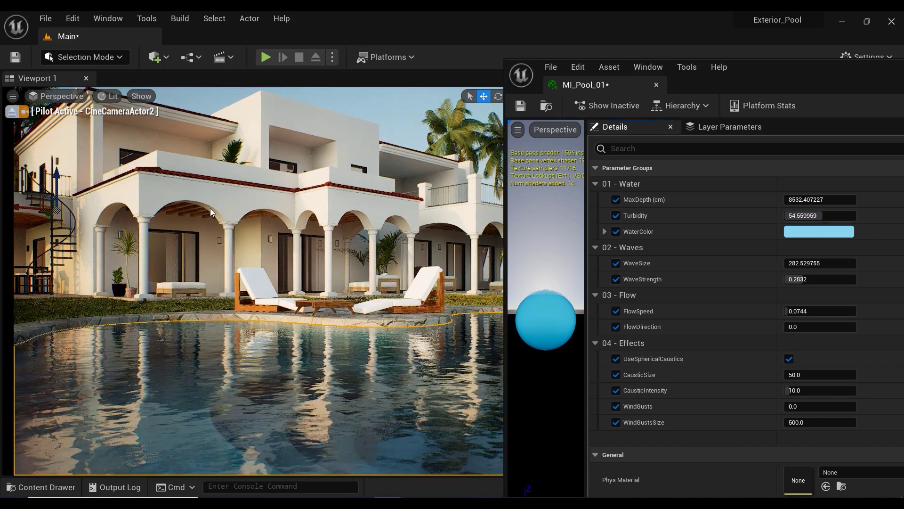
middle_click_drag(210, 209, 215, 214)
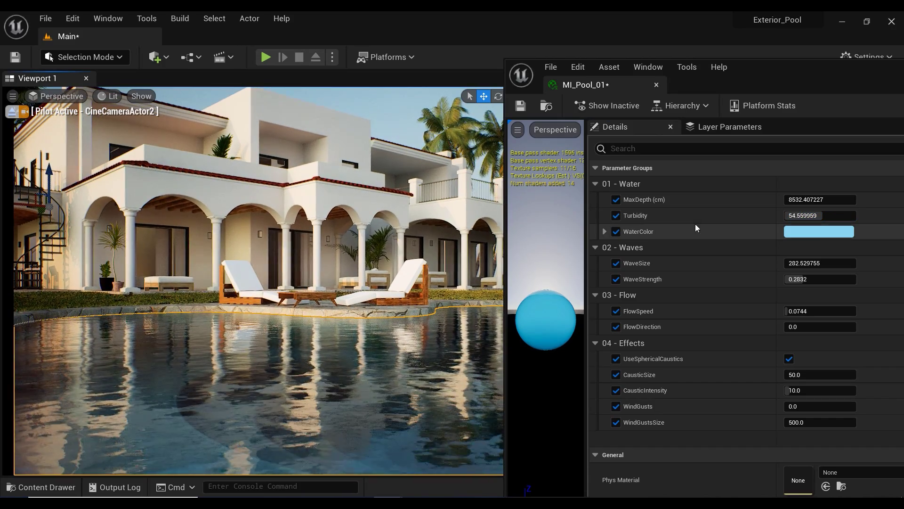
left_click(798, 215)
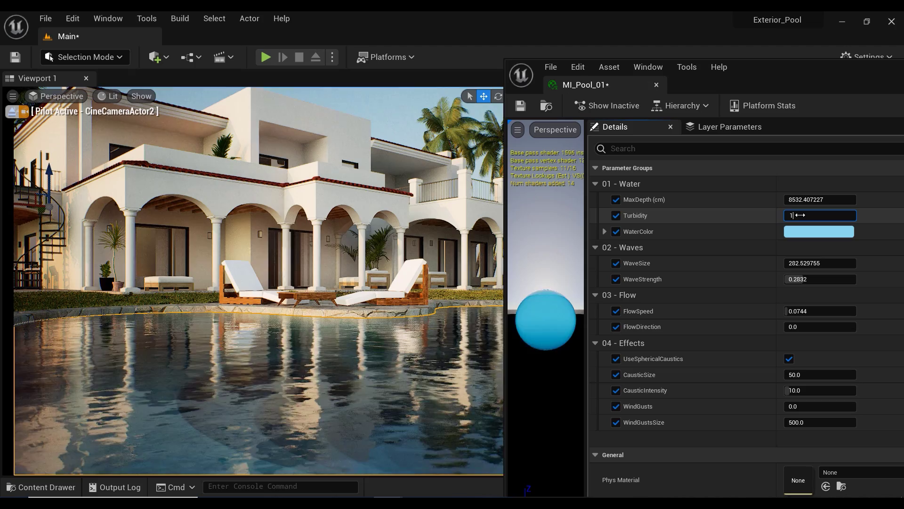
key("Return")
Step: Try a saturated green as the pool's WaterColor and discard the change
left_click(802, 233)
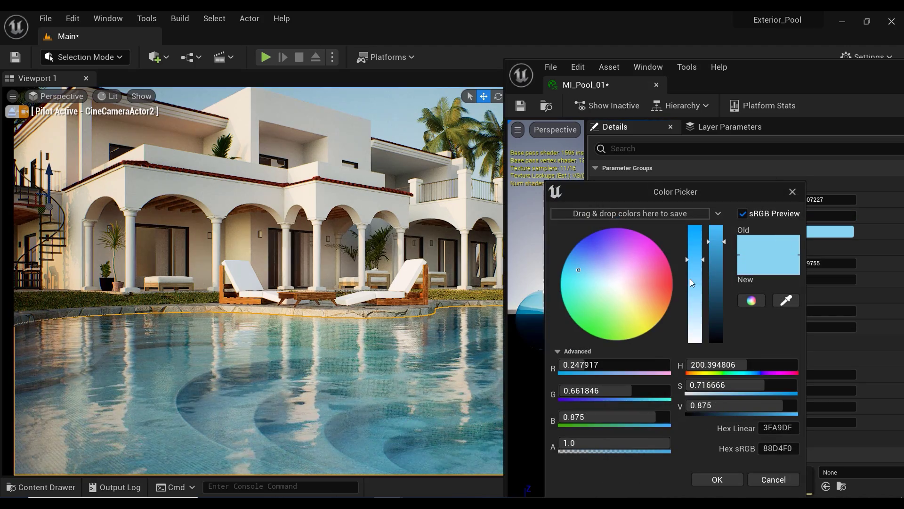
left_click_drag(578, 265, 595, 336)
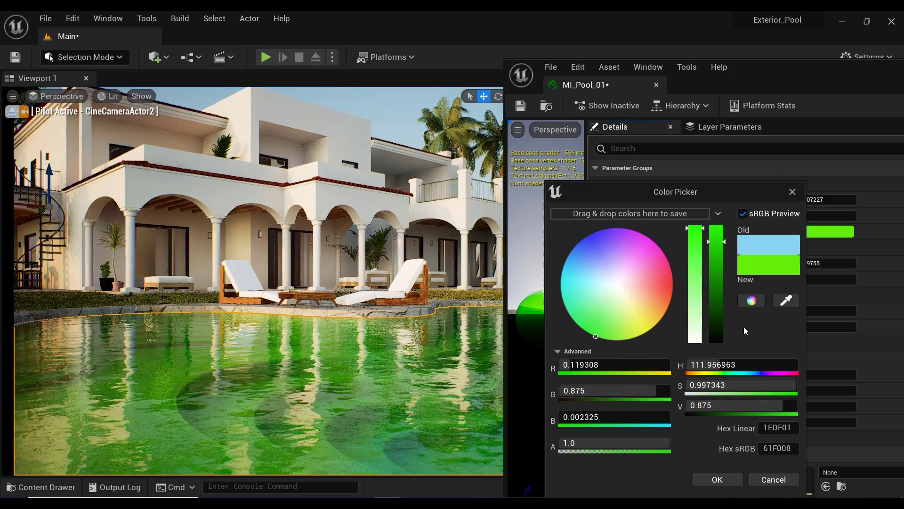
left_click(773, 481)
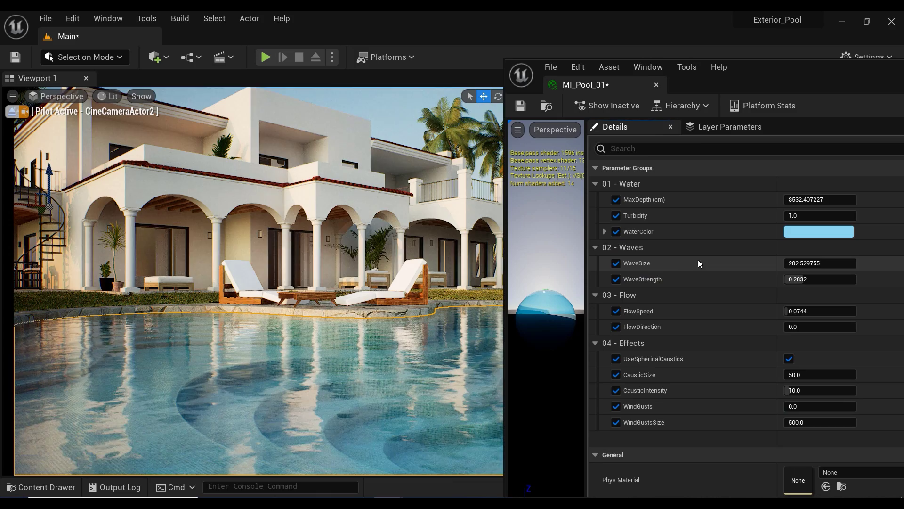
Step: Try WaveSize values from about 36 to 3042 on the pool water, and set it to about 119.5
left_click_drag(794, 78, 785, 68)
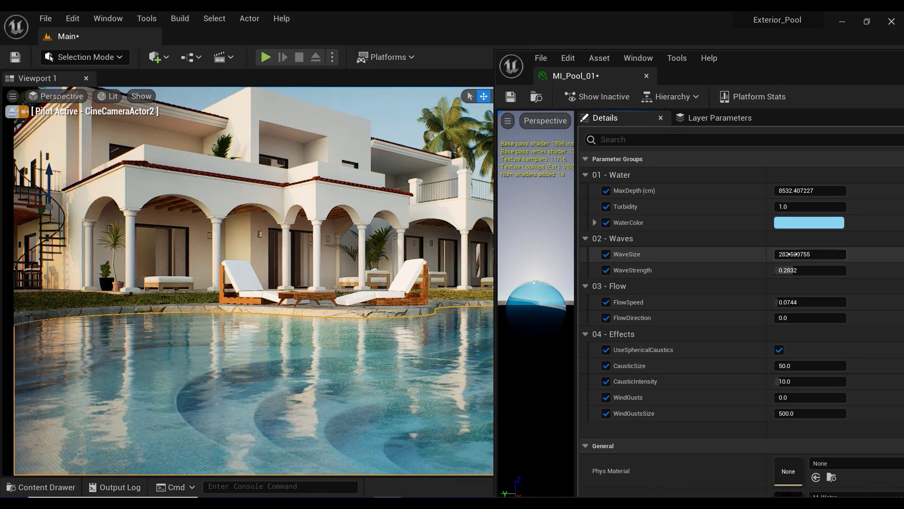
left_click_drag(792, 253, 780, 254)
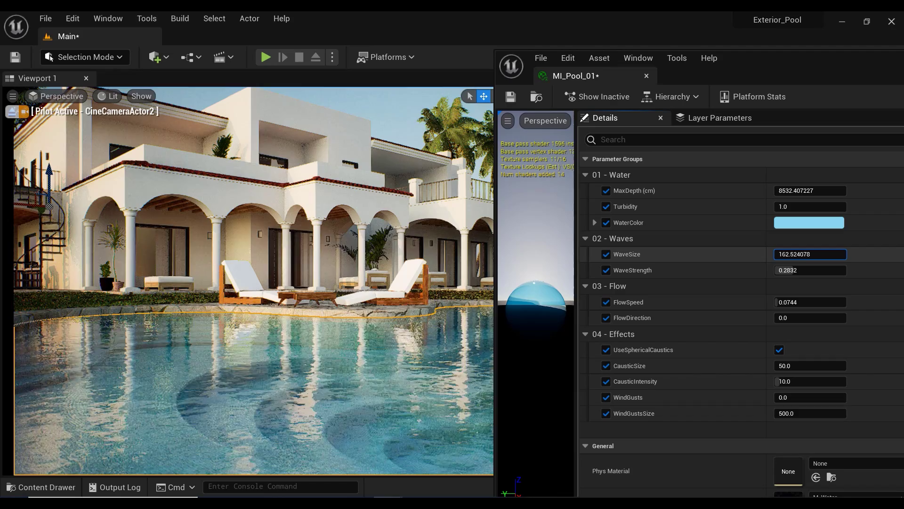
left_click_drag(805, 254, 765, 254)
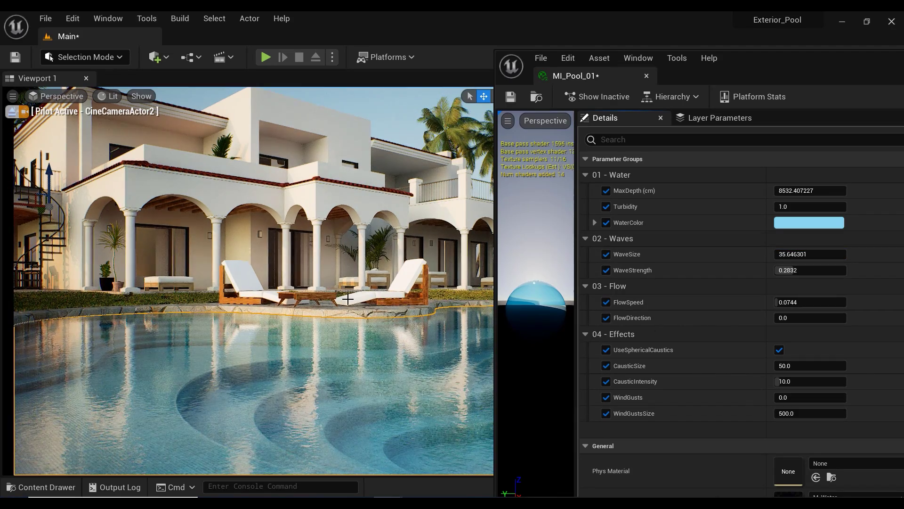
middle_click_drag(253, 280, 255, 294)
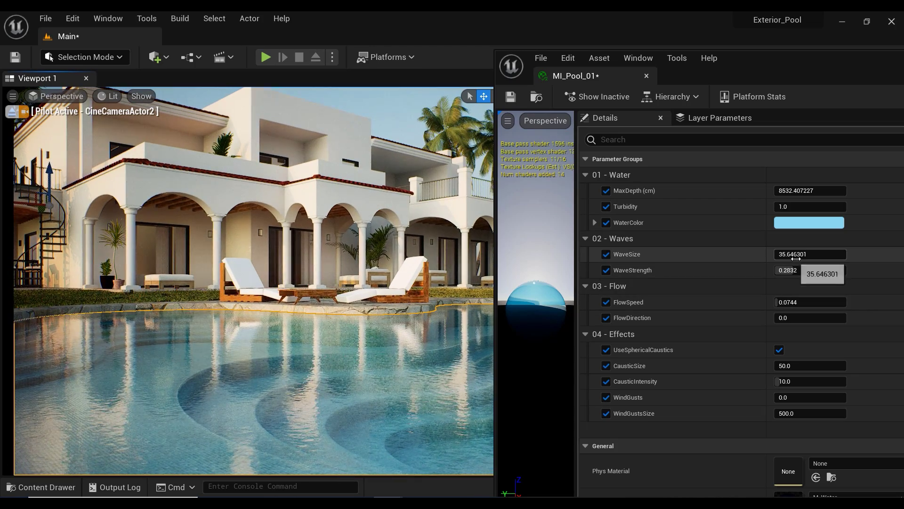
left_click_drag(796, 258, 843, 258)
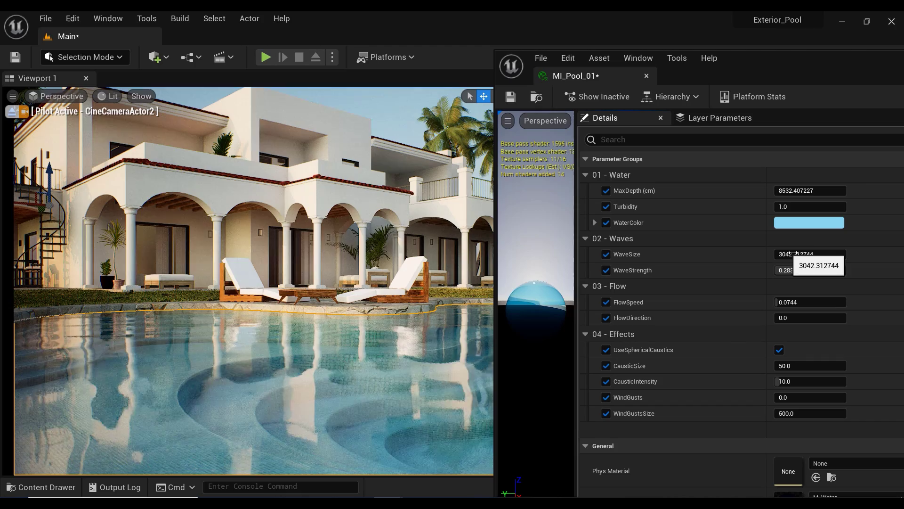
left_click_drag(801, 254, 787, 254)
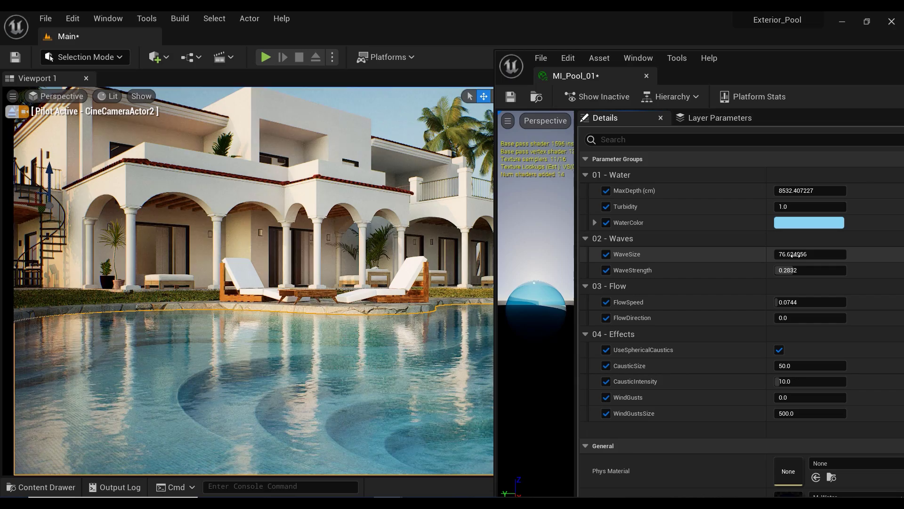
left_click_drag(794, 254, 814, 255)
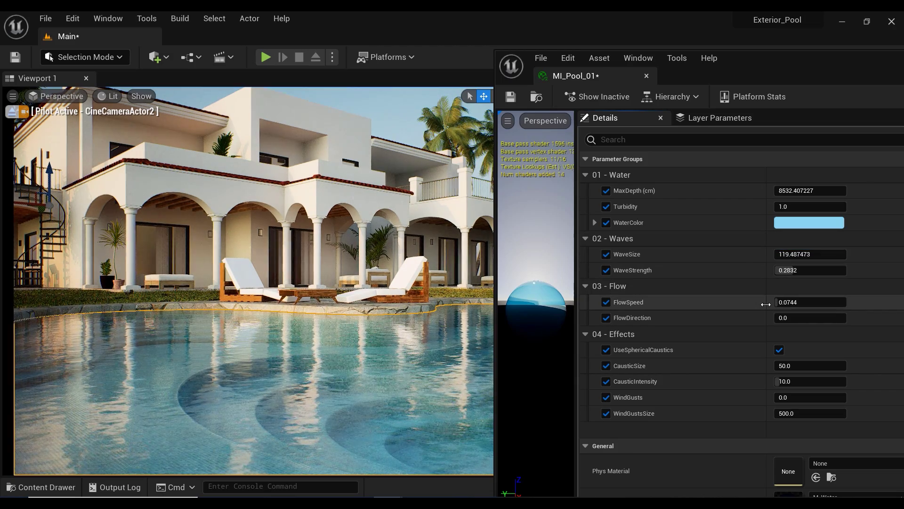
Step: Try a WaveStrength of 0.904 on the pool water, and lower it to 0.0128
left_click_drag(800, 270, 821, 270)
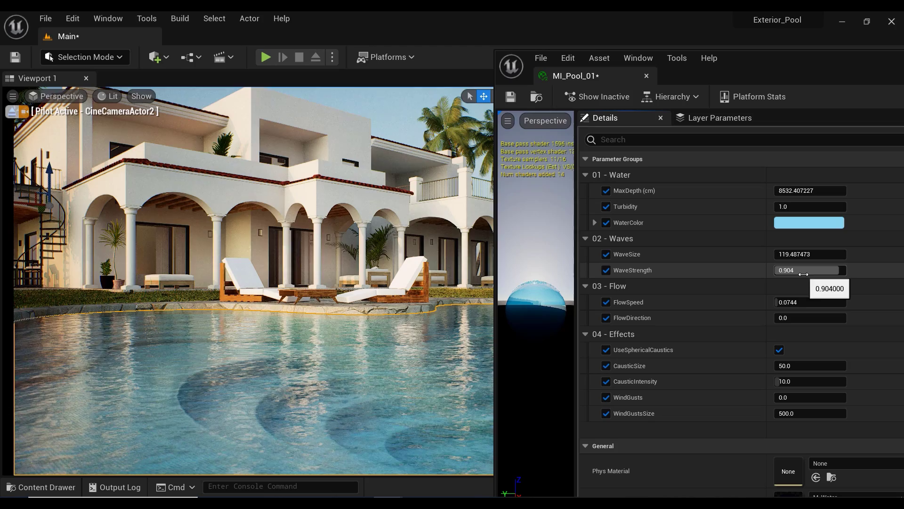
left_click_drag(803, 271, 780, 272)
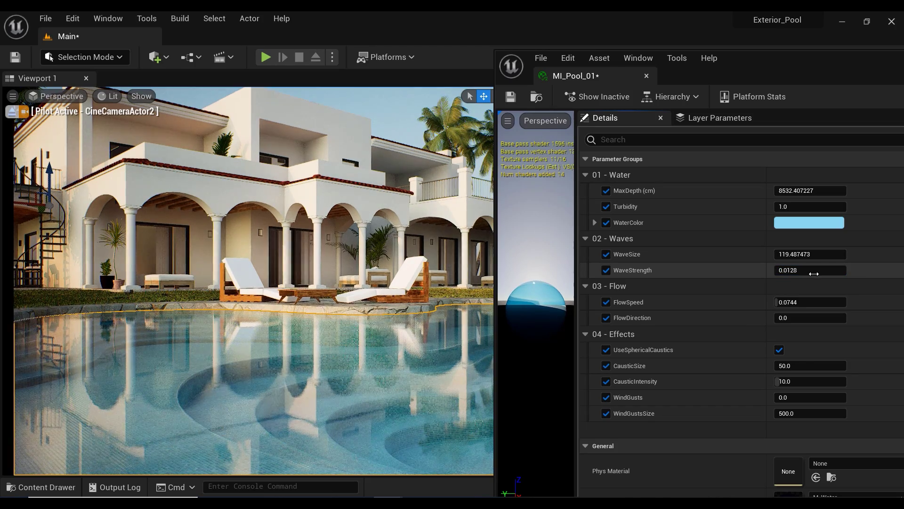
middle_click_drag(360, 222, 373, 228)
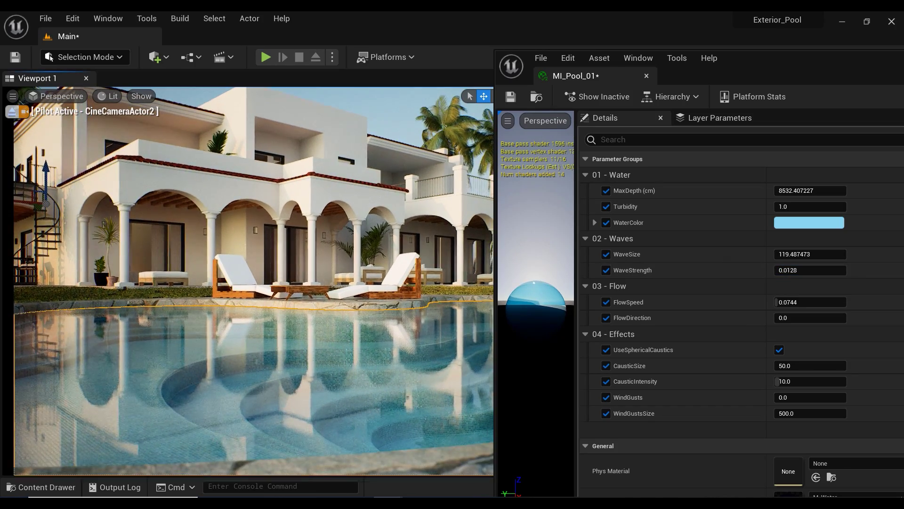
Step: Set the pool water's WaveStrength to 0.1344, then try a FlowSpeed of 0.7144 and lower it to 0.0784
right_click_drag(355, 222, 354, 221)
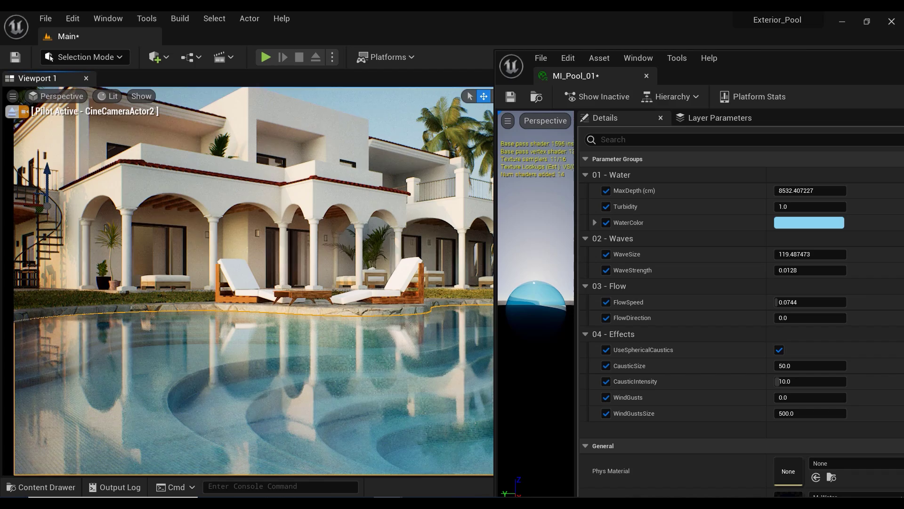
left_click_drag(810, 271, 828, 271)
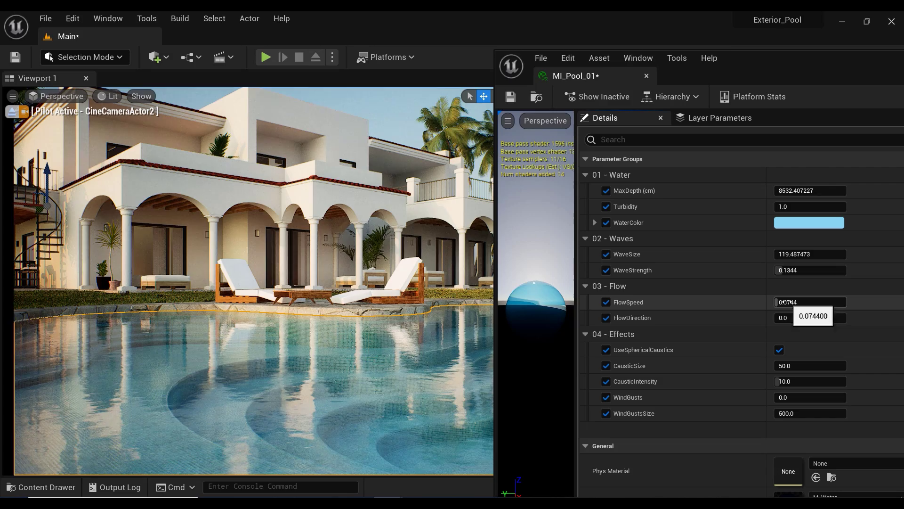
left_click_drag(784, 302, 835, 302)
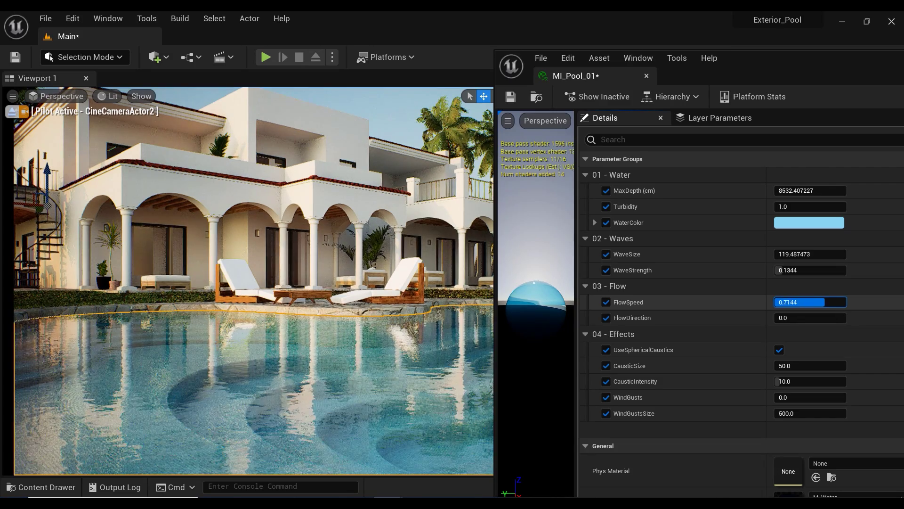
right_click_drag(361, 348, 487, 341)
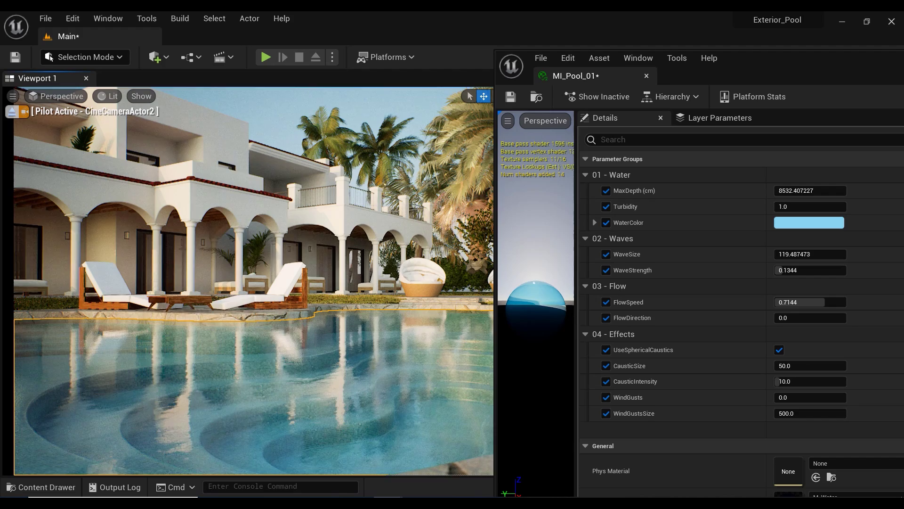
left_click_drag(765, 63, 836, 72)
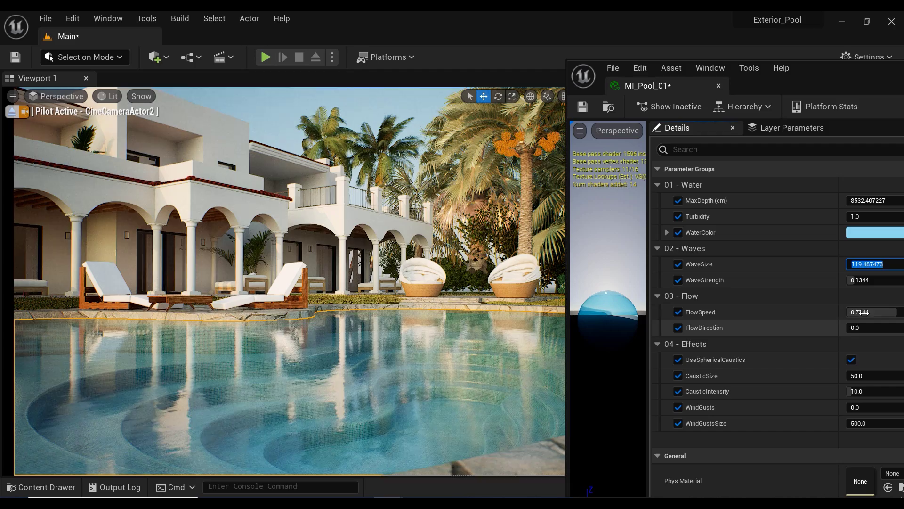
left_click_drag(879, 312, 851, 312)
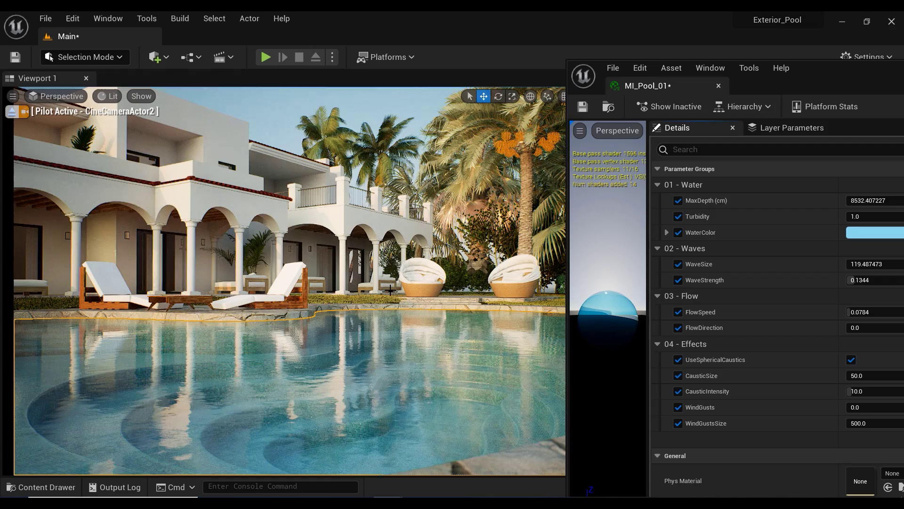
Step: Try CausticSize values of about 53.5, 135.2 and 47.75 on the pool water while lowering MaxDepth to about 217.8 and 136.2 cm
right_click_drag(330, 282, 268, 266)
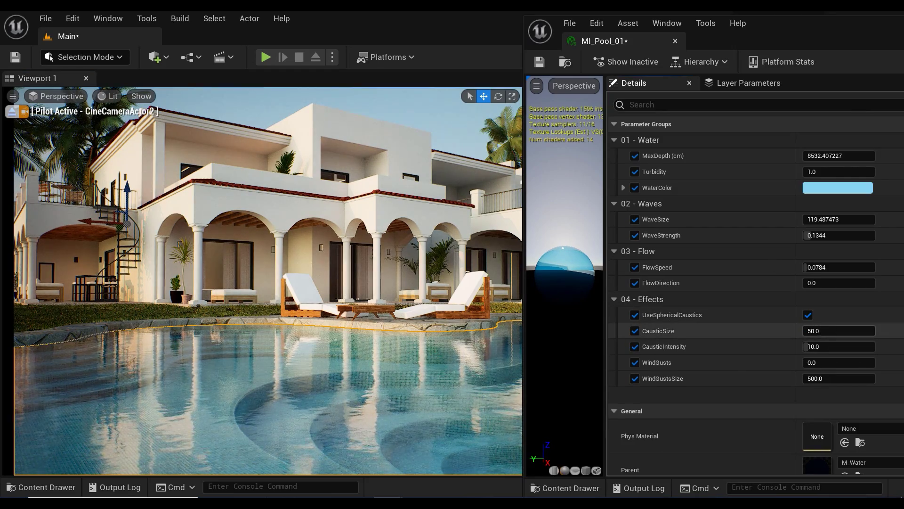
left_click_drag(824, 331, 798, 331)
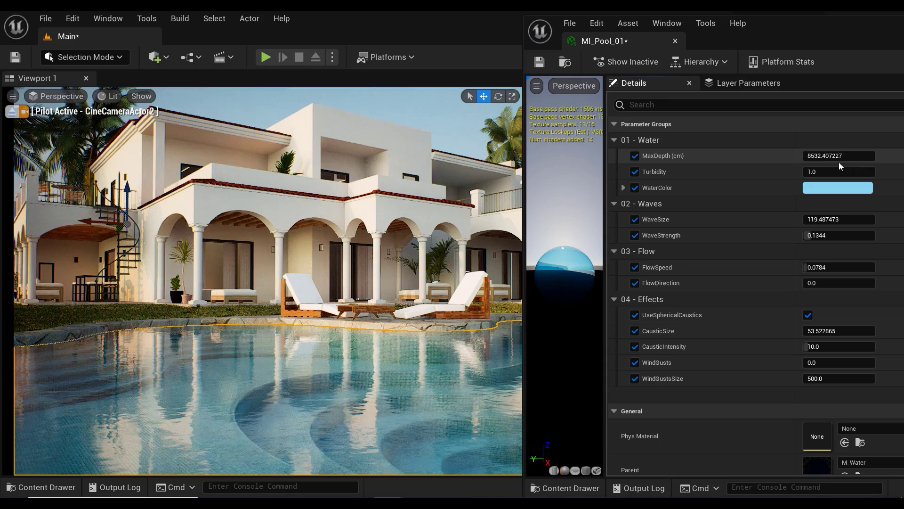
mouse_move(838, 156)
left_mouse_down()
mouse_move(804, 155)
mouse_move(834, 156)
left_mouse_up()
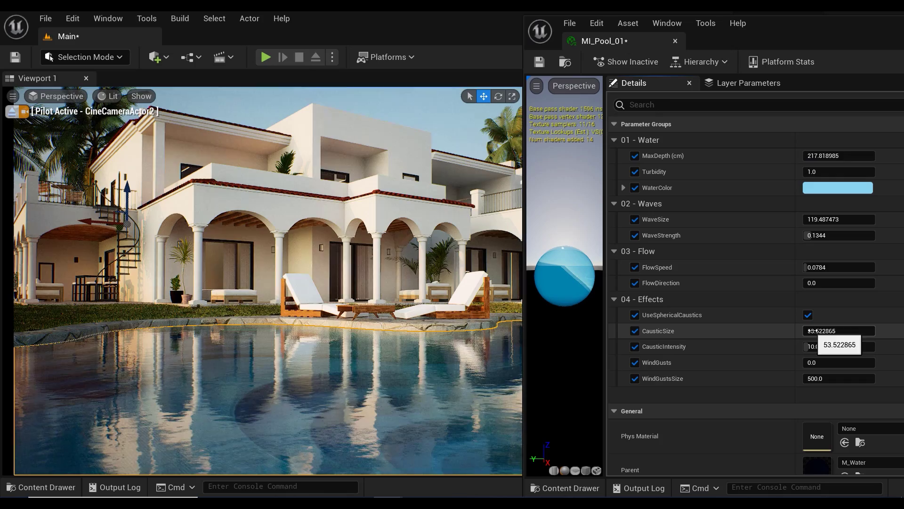
left_click_drag(811, 331, 835, 330)
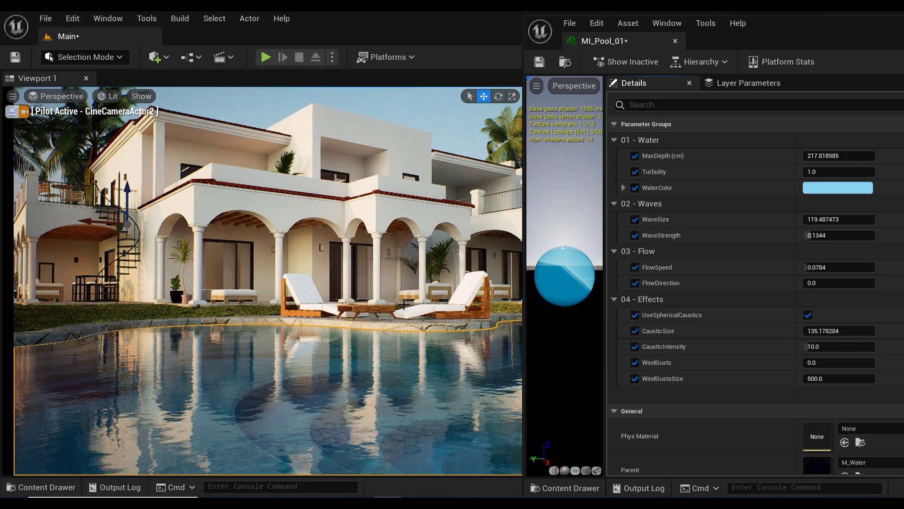
right_click_drag(267, 280, 268, 328)
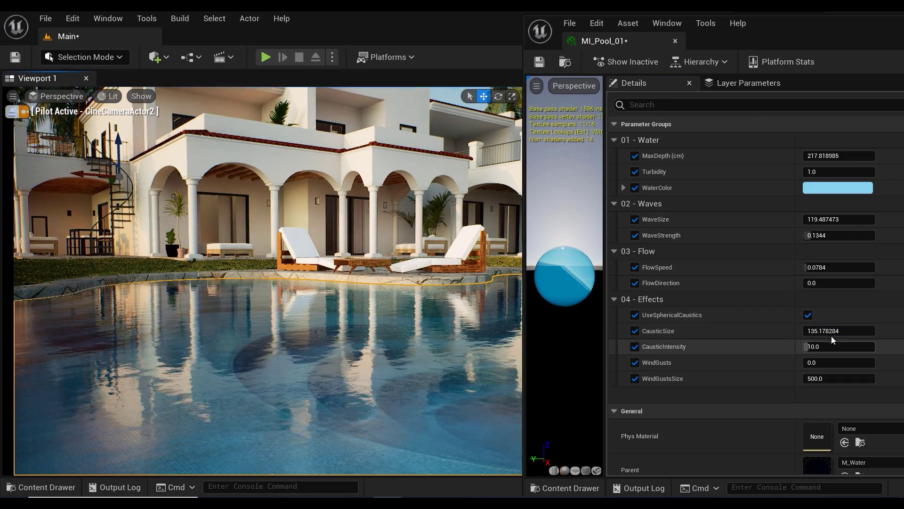
left_click_drag(838, 156, 821, 155)
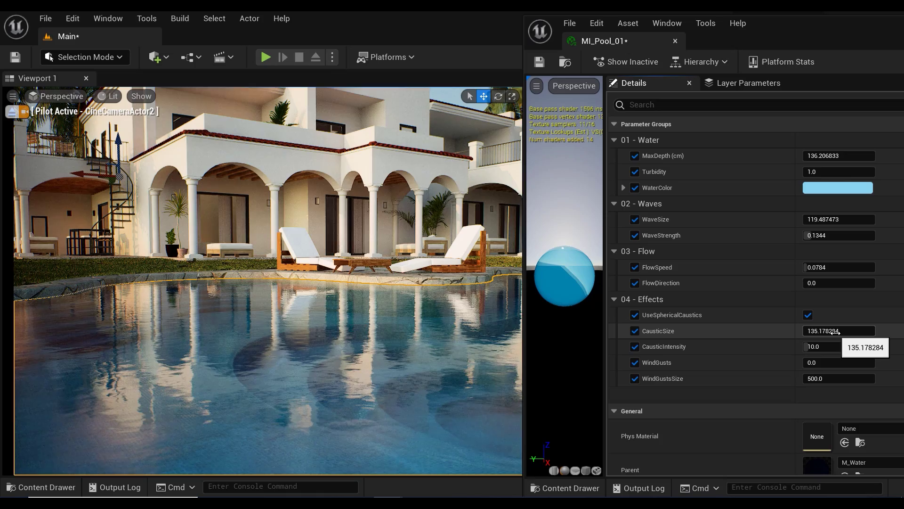
left_click_drag(838, 330, 825, 331)
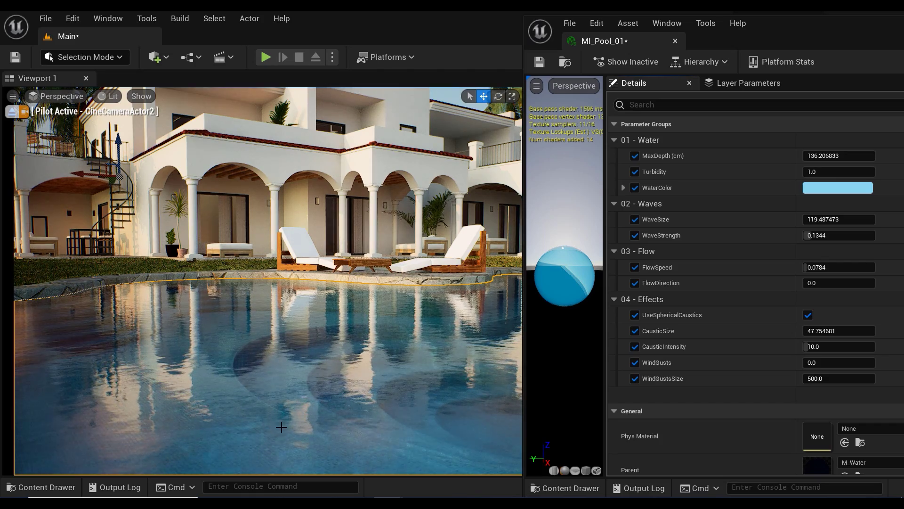
Step: Try a CausticIntensity of about 37.52 on the pool water, and reduce it to 22.16
left_click_drag(838, 350, 854, 349)
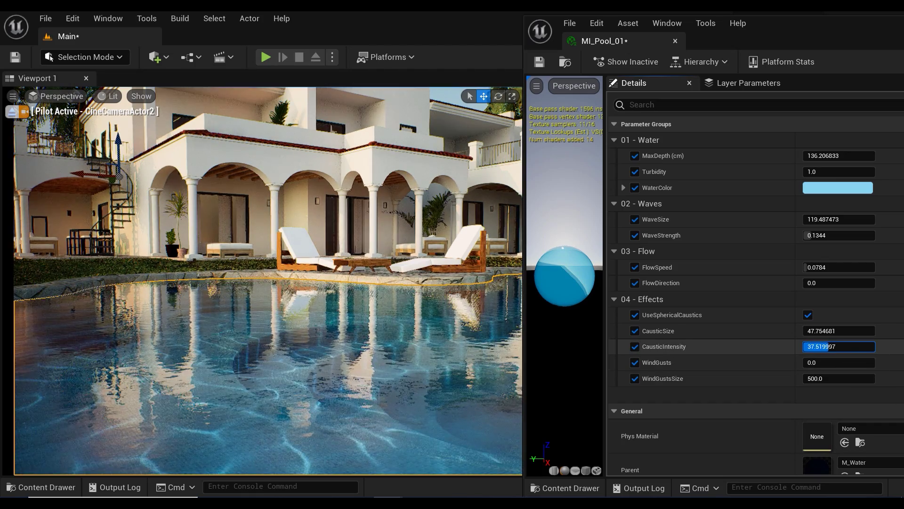
left_click(855, 349)
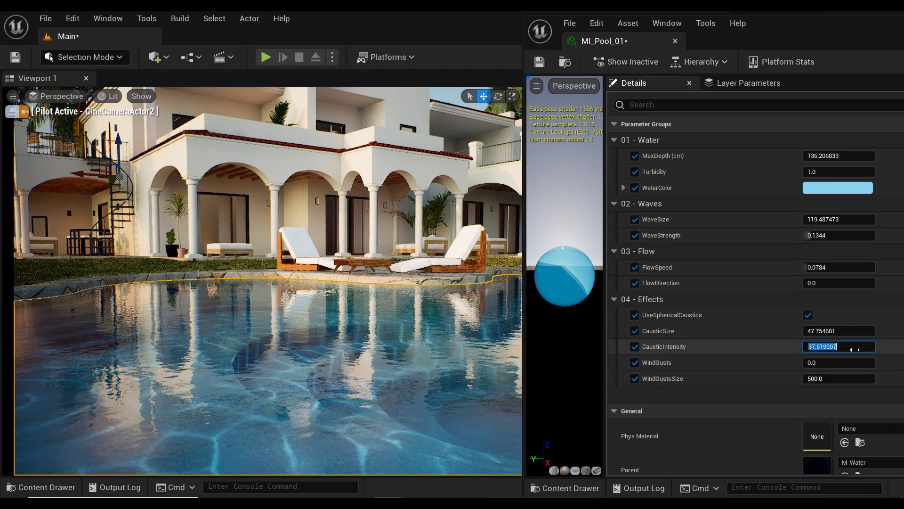
left_click(785, 350)
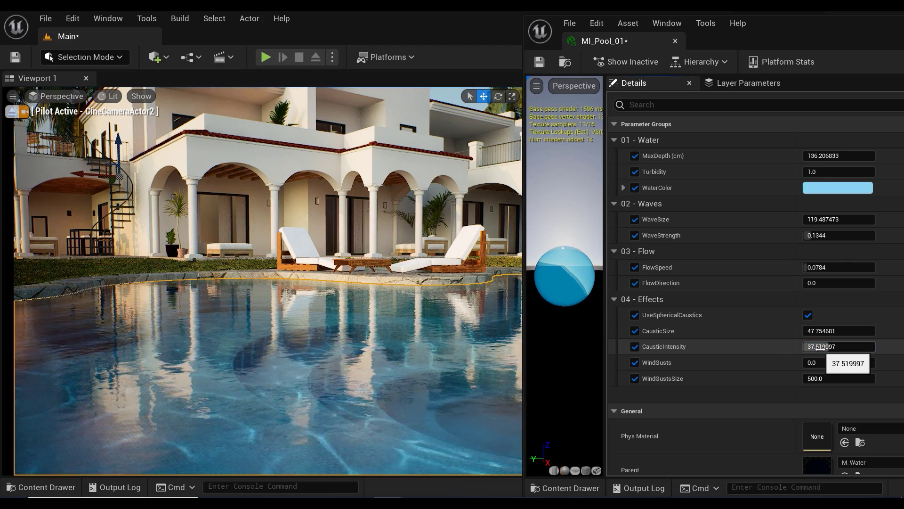
left_click_drag(824, 347, 813, 347)
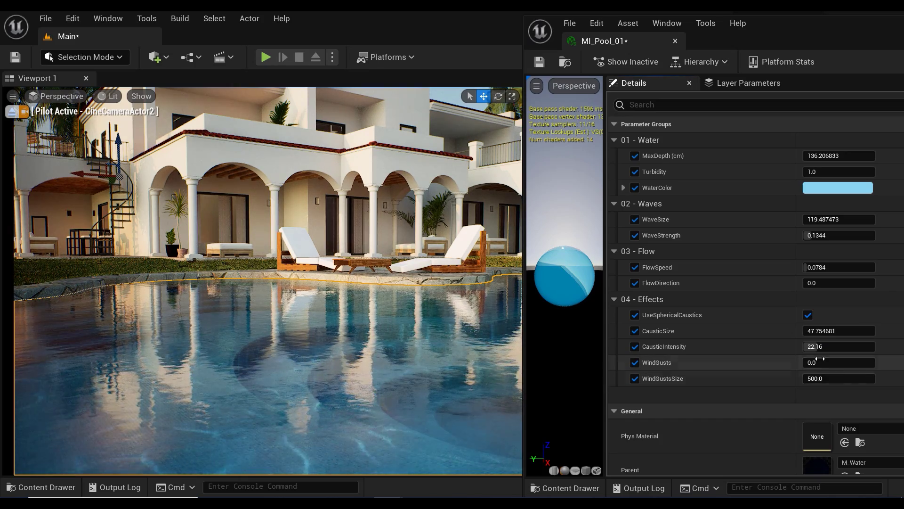
Step: Set the pool water's WindGusts to 0.9344 and WindGustsSize to about 384.1, with MaxDepth raised to about 648 cm
mouse_move(819, 362)
left_mouse_down()
mouse_move(864, 362)
mouse_move(819, 375)
left_mouse_up()
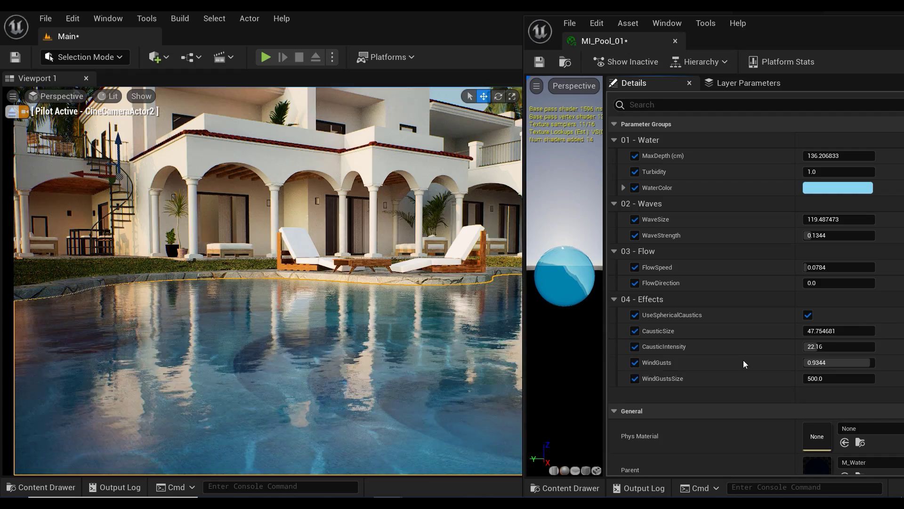
left_click_drag(827, 156, 872, 156)
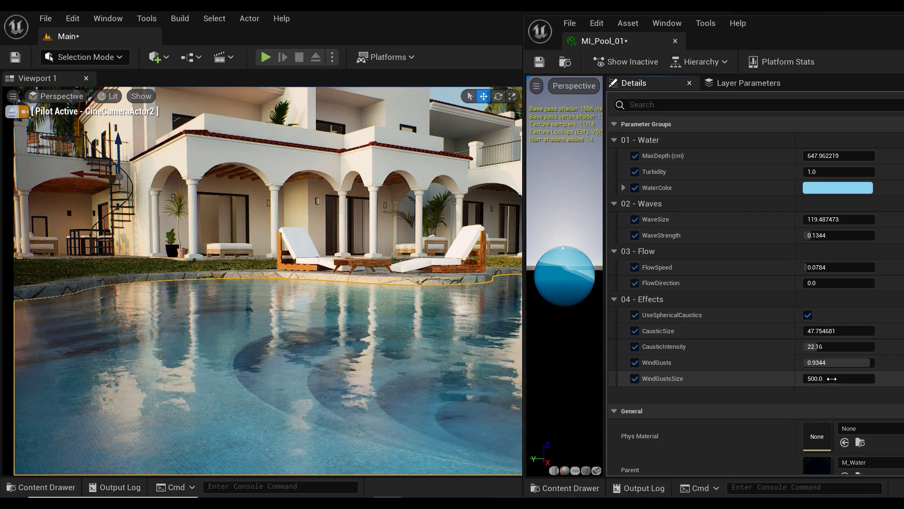
left_click_drag(832, 378, 739, 414)
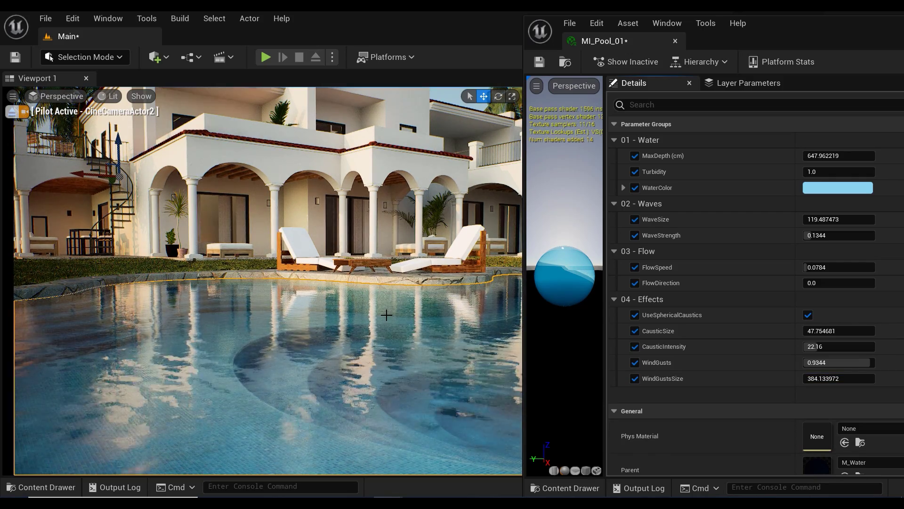
right_click_drag(385, 312, 358, 250)
Step: Reset WindGustsSize, WindGusts, CausticIntensity and CausticSize to their defaults, and close the MI_Pool_01 material editor
left_click_drag(851, 36, 696, 59)
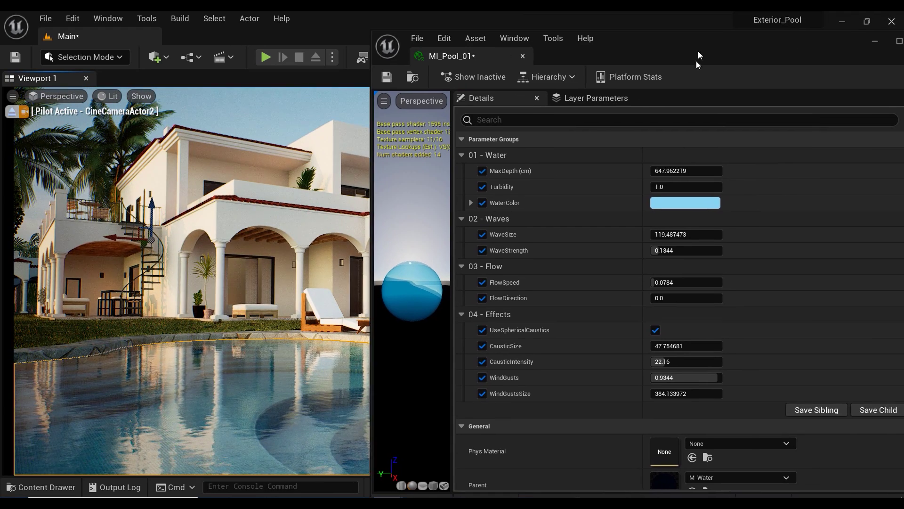
left_click_drag(798, 40, 603, 34)
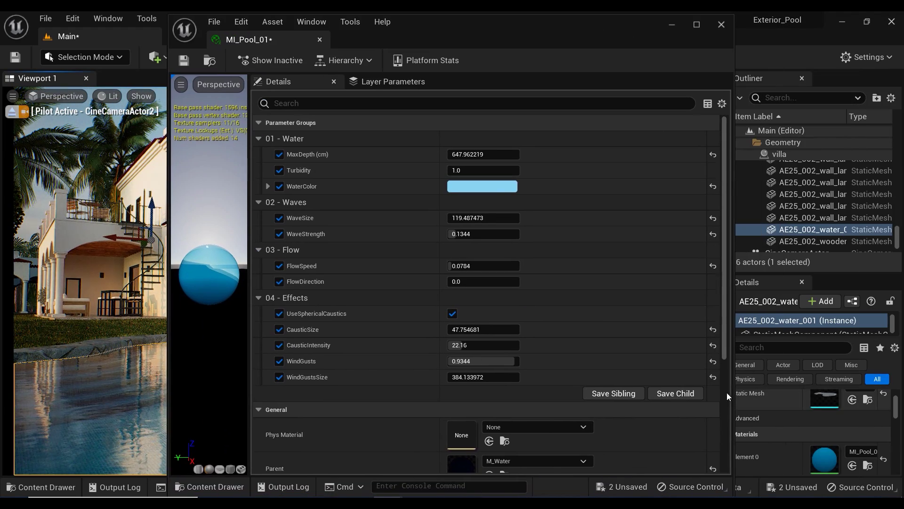
left_click(714, 376)
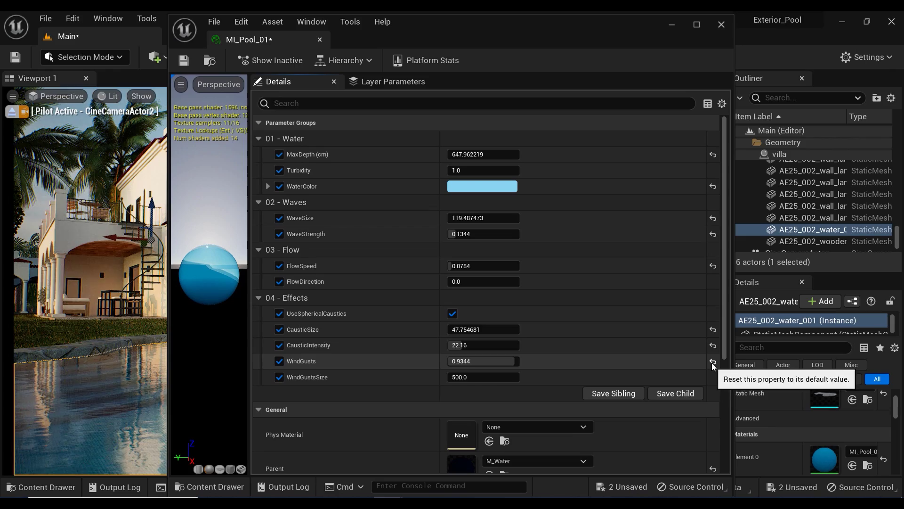
left_click(713, 361)
left_click(713, 345)
left_click(713, 329)
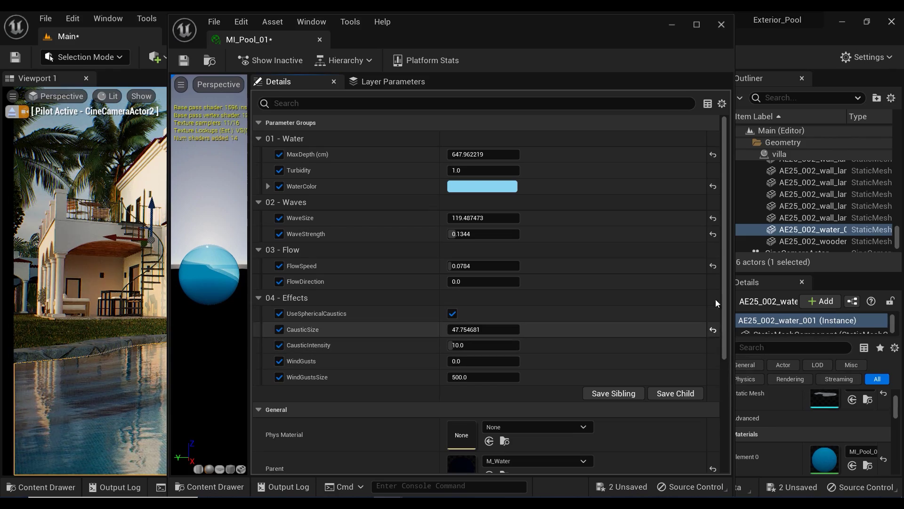
left_click(723, 22)
middle_click_drag(503, 296, 513, 288)
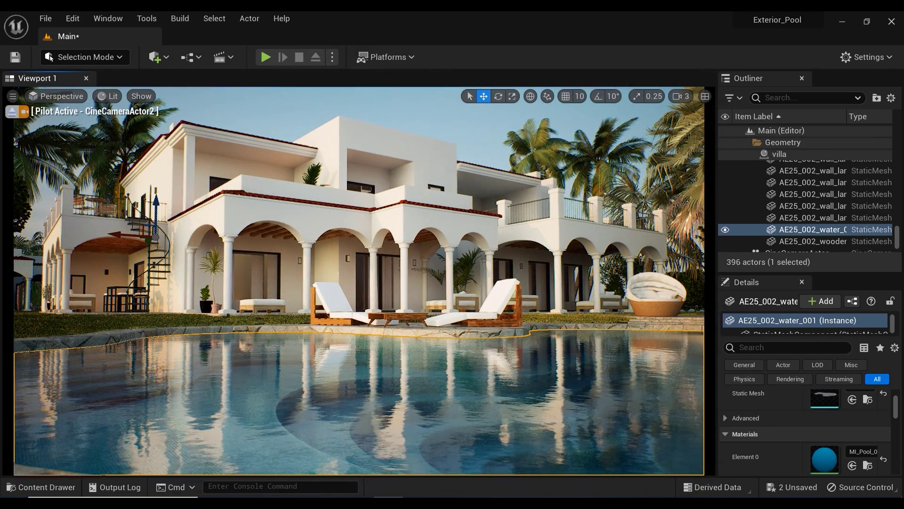